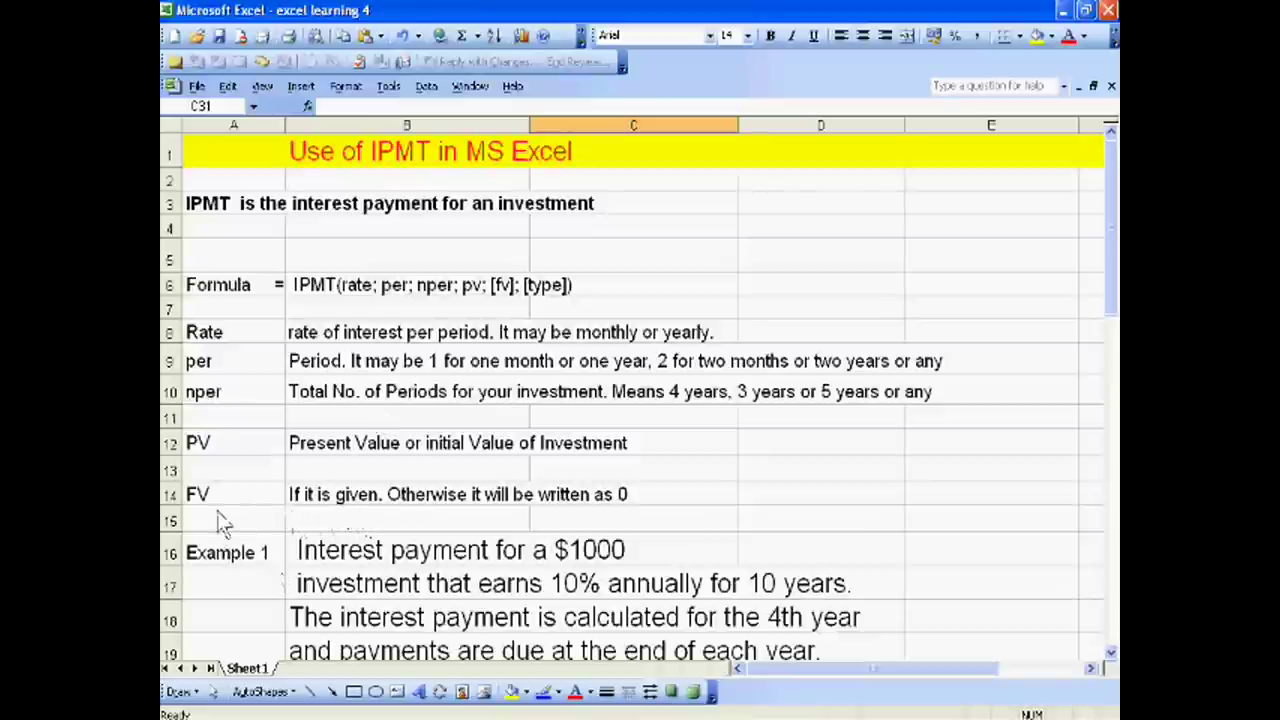
- Scroll down to Example 1 and highlight its 4th-year problem lines in B18:B19
{"action": "scroll", "coordinate": [418, 517], "scroll_direction": "down", "scroll_amount": 1}
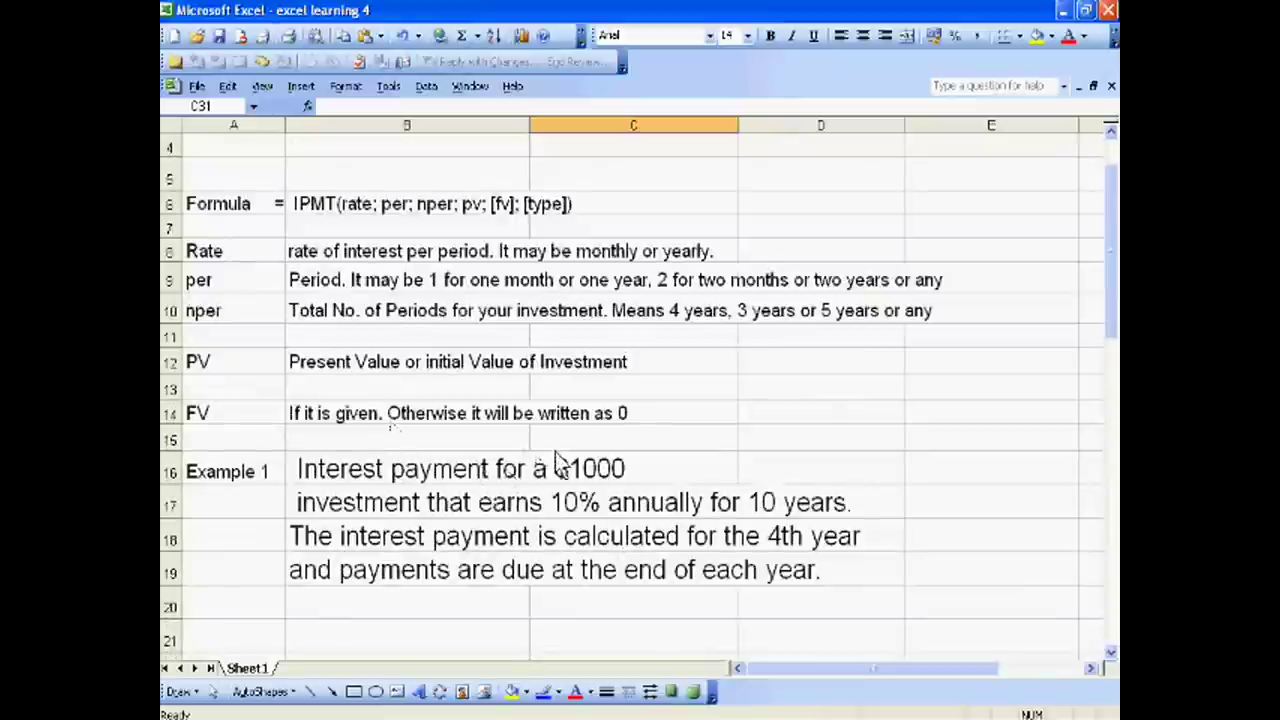
{"action": "scroll", "coordinate": [573, 477], "scroll_direction": "down", "scroll_amount": 1}
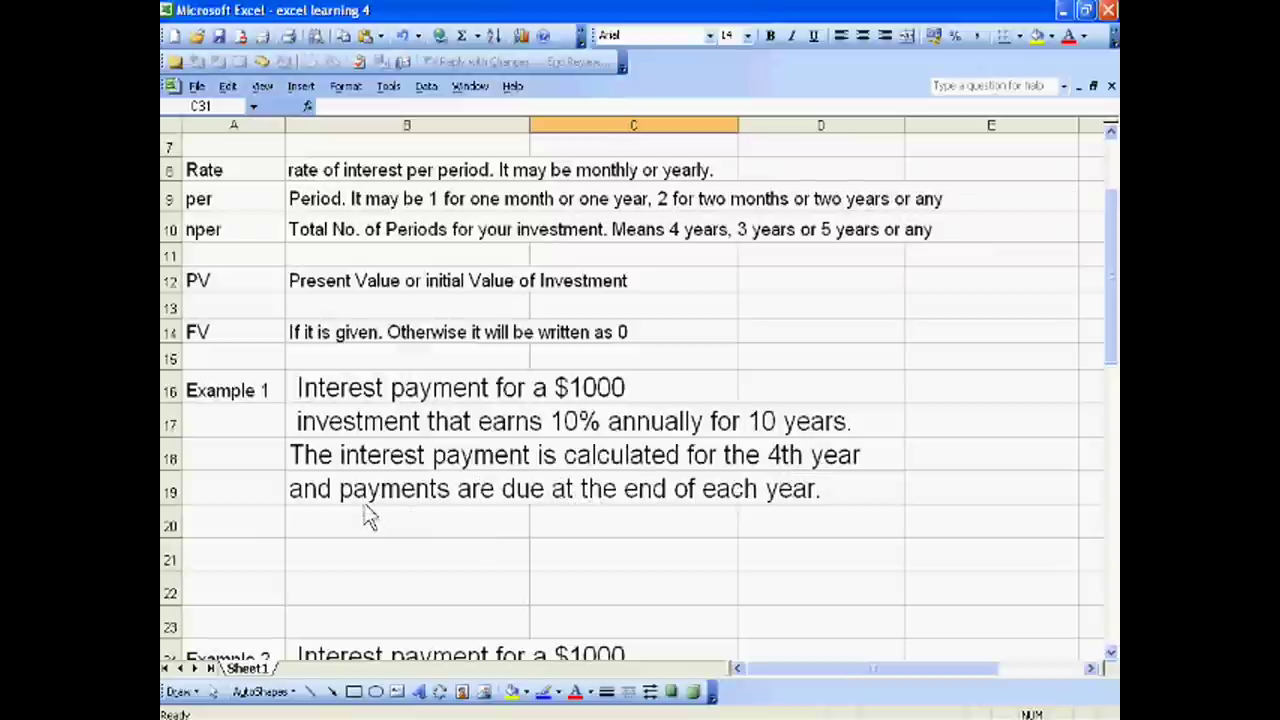
{"action": "left_click_drag", "start_coordinate": [306, 460], "coordinate": [818, 468]}
- In cell B21, insert the IPMT function from the Financial category
{"action": "left_click", "coordinate": [389, 571]}
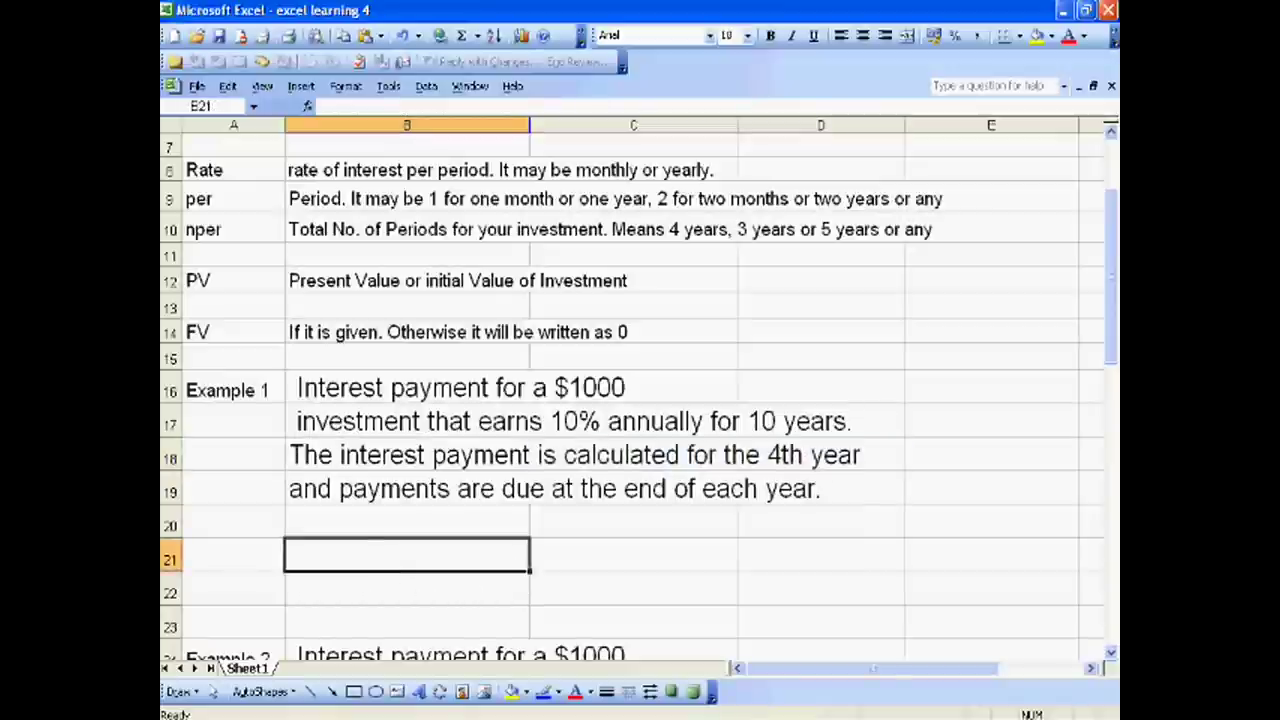
{"action": "left_click", "coordinate": [301, 86]}
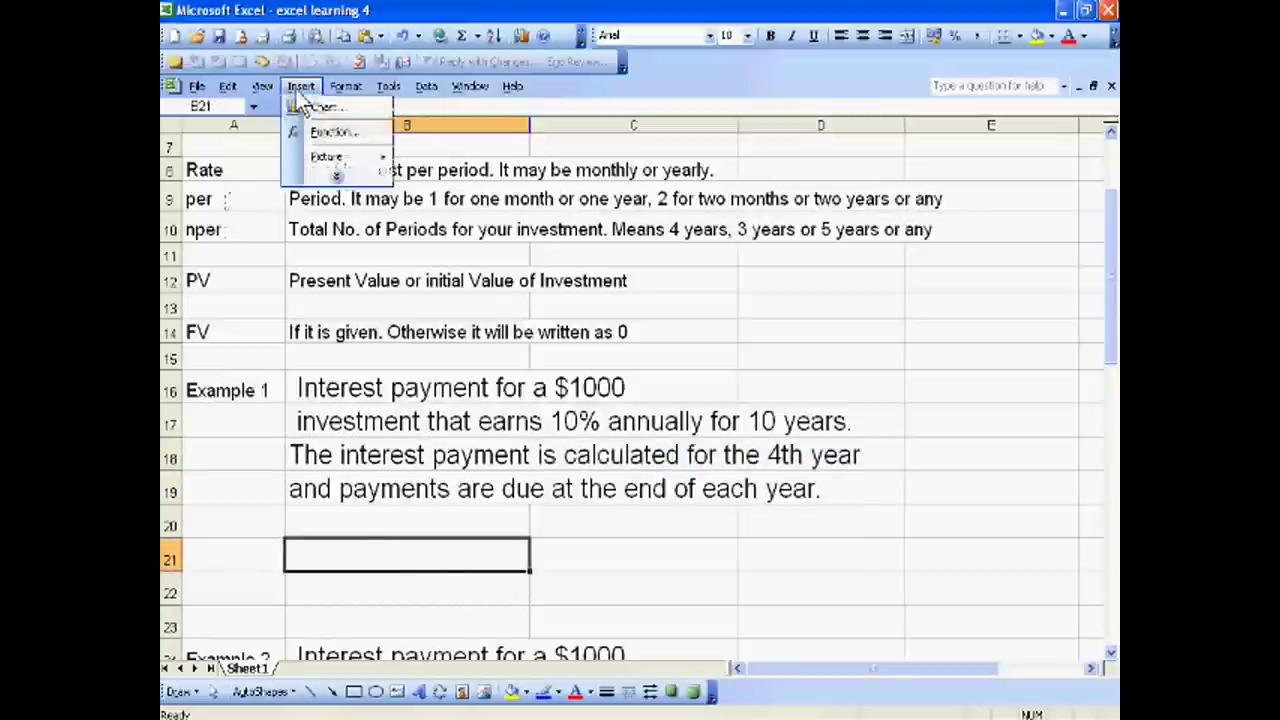
{"action": "left_click", "coordinate": [326, 132]}
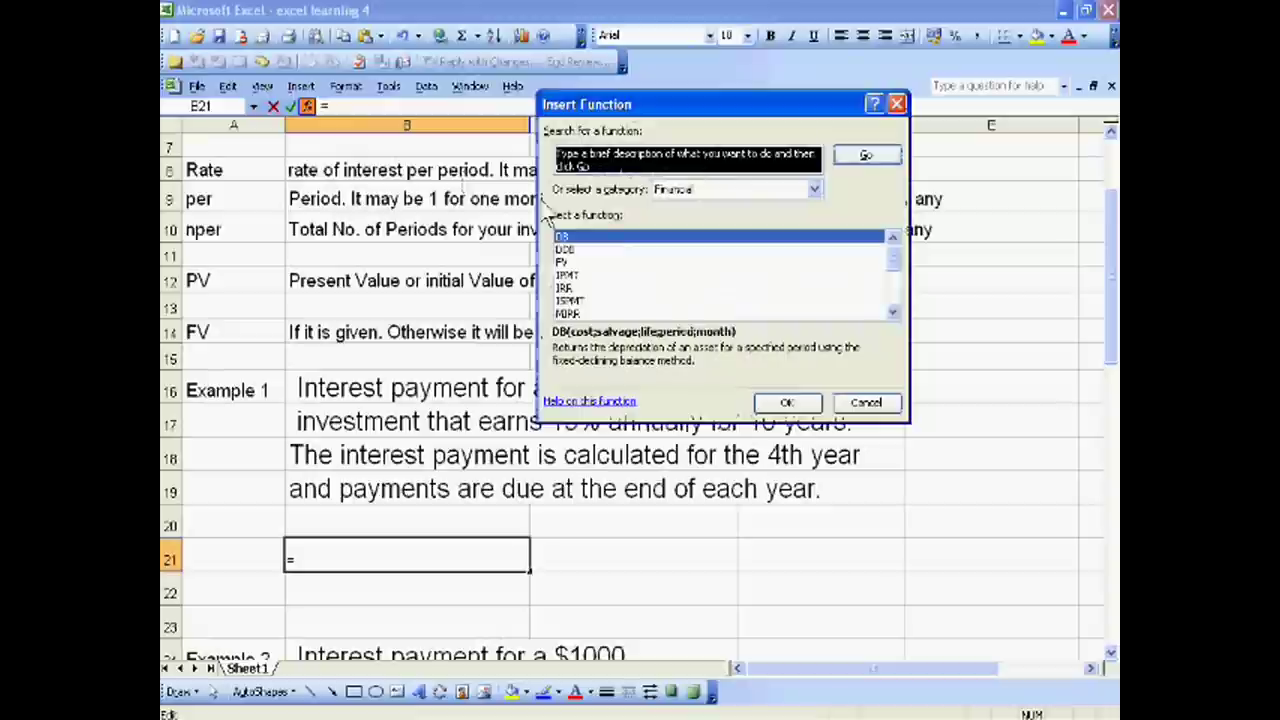
{"action": "left_click", "coordinate": [572, 288]}
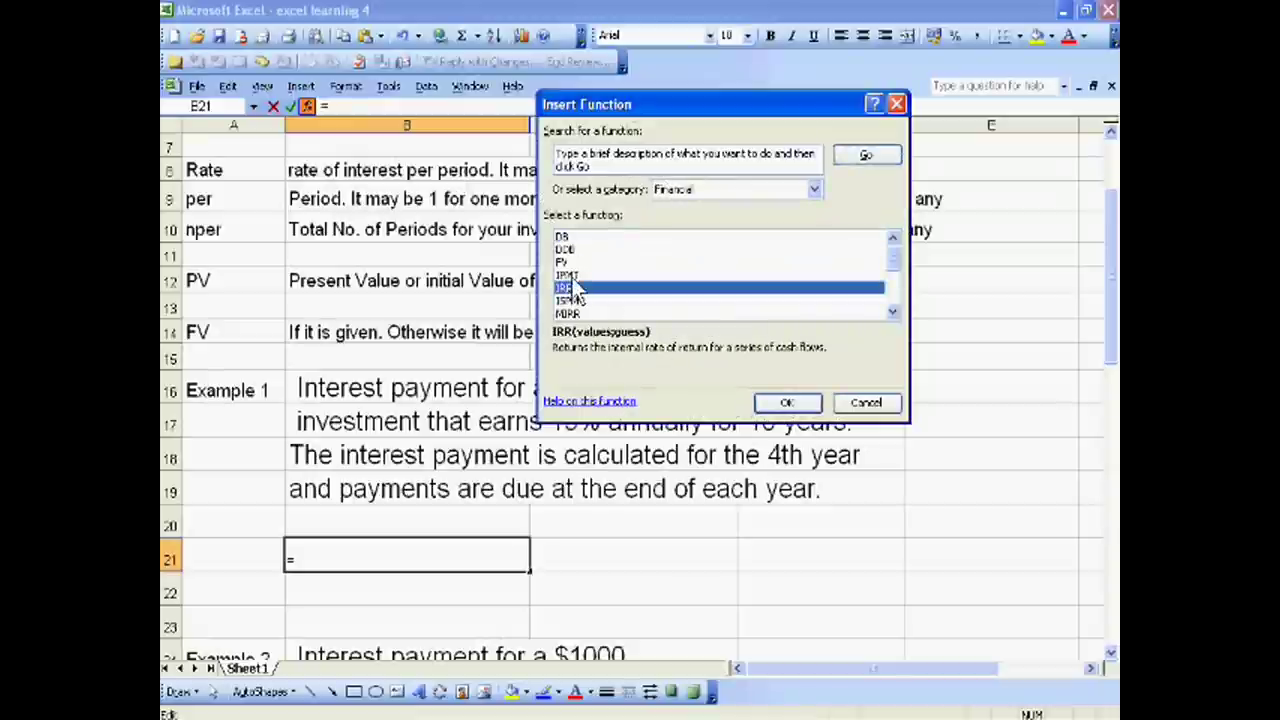
{"action": "left_click", "coordinate": [575, 280]}
{"action": "left_click", "coordinate": [786, 402]}
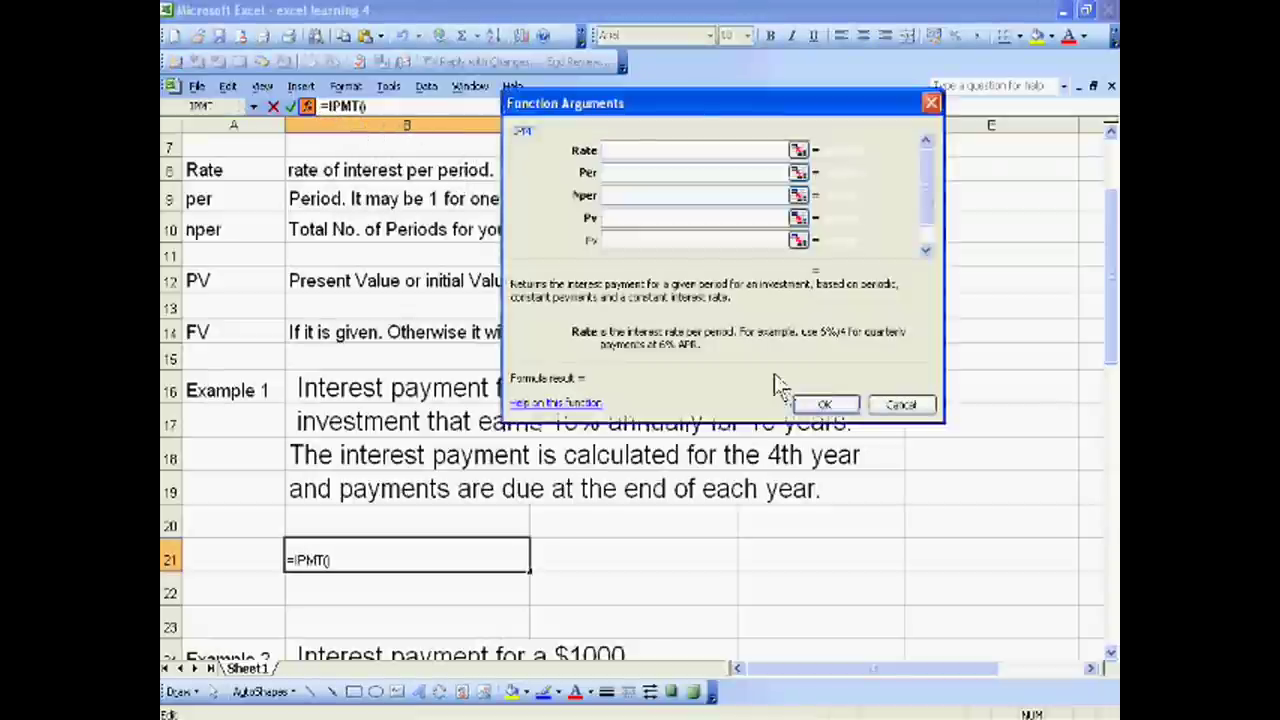
- Fill in IPMT's Rate as 10%/1, Per as 4 and Nper as 10
{"action": "left_click_drag", "start_coordinate": [703, 103], "coordinate": [790, 56]}
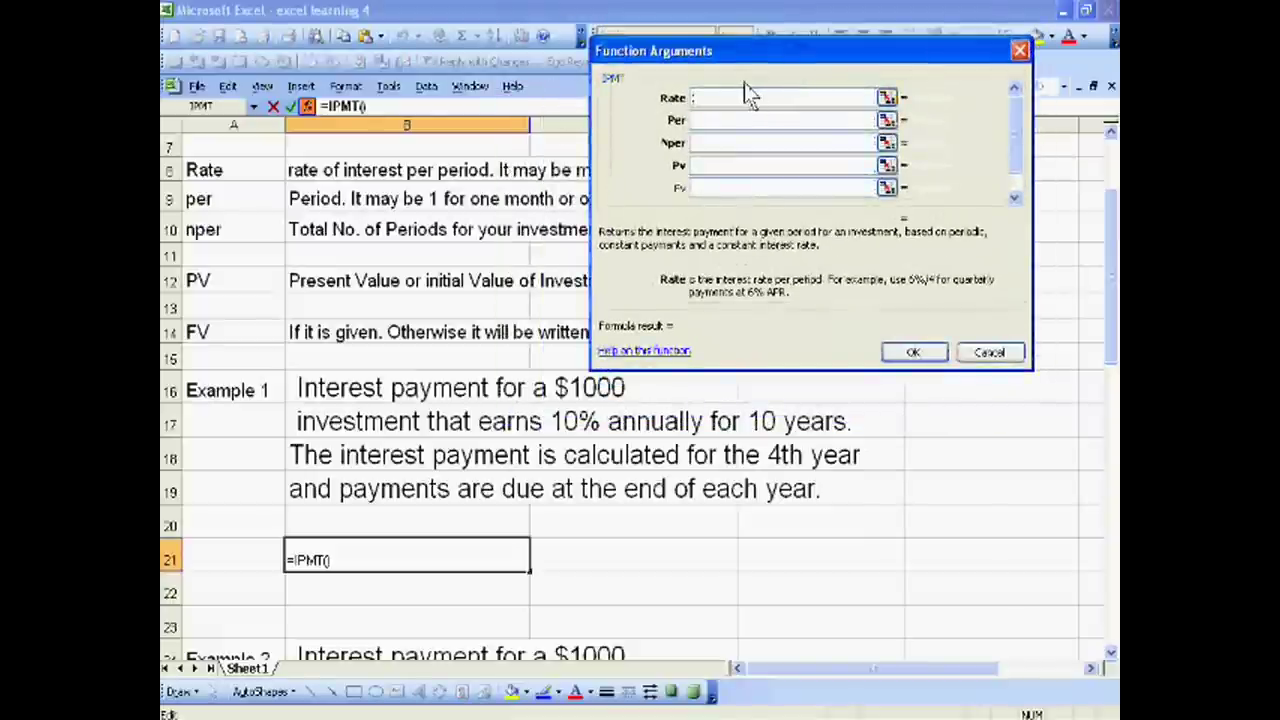
{"action": "type", "text": "10"}
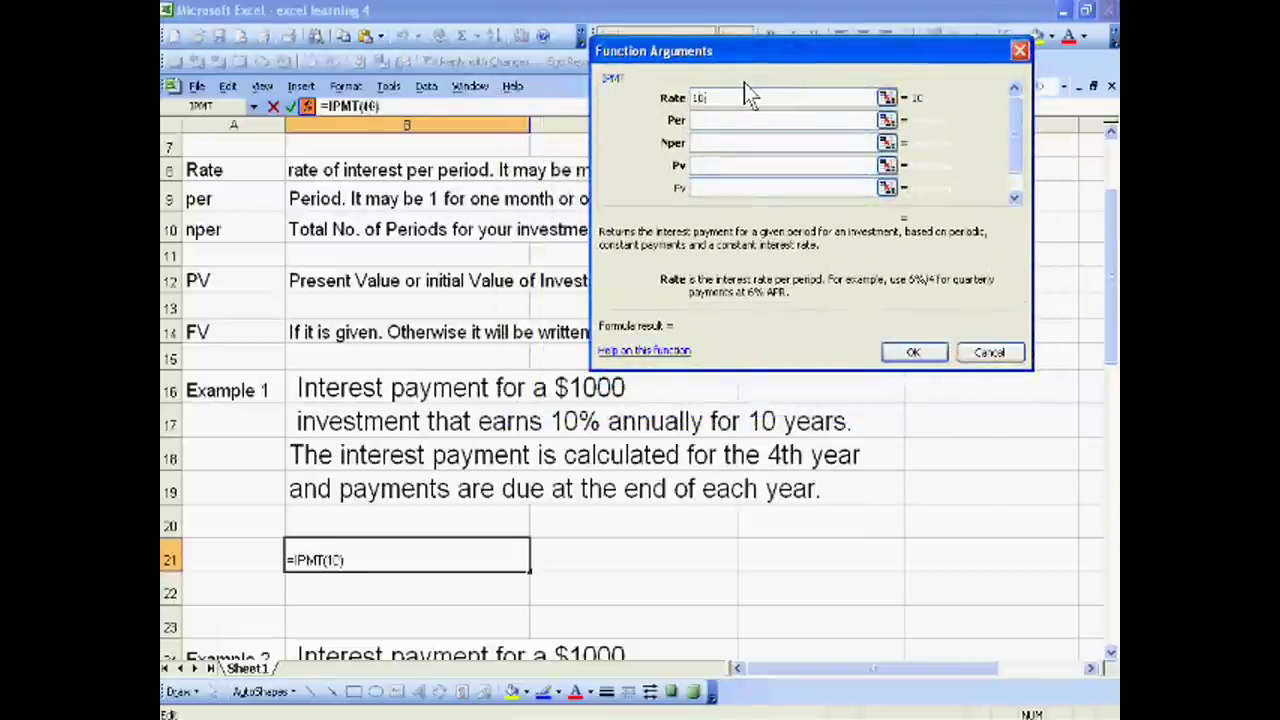
{"action": "type", "text": "%"}
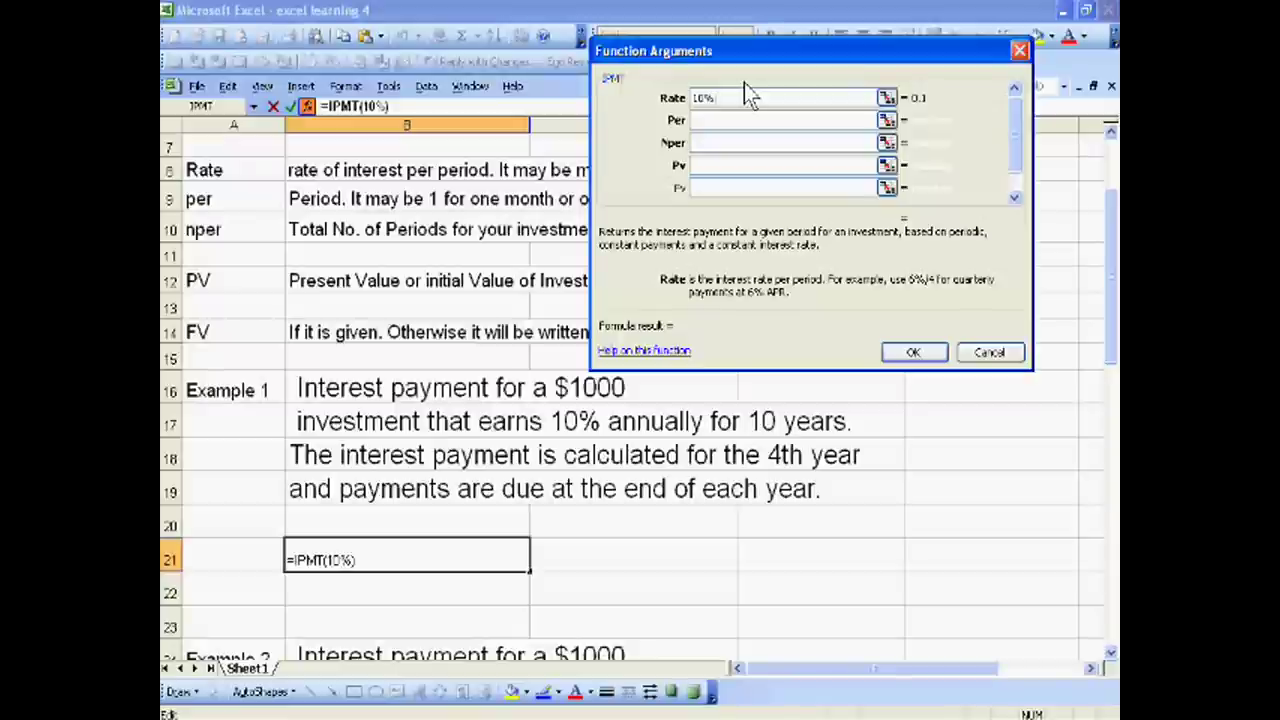
{"action": "type", "text": "/1"}
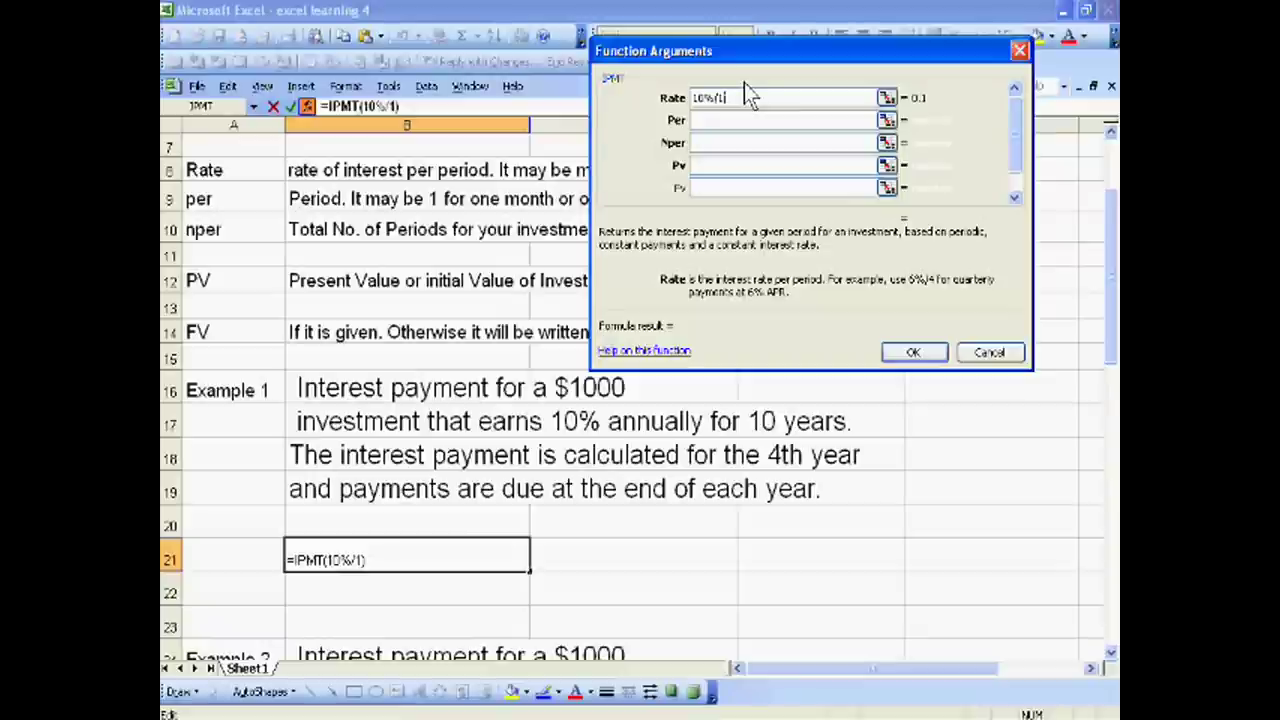
{"action": "key", "text": "Tab"}
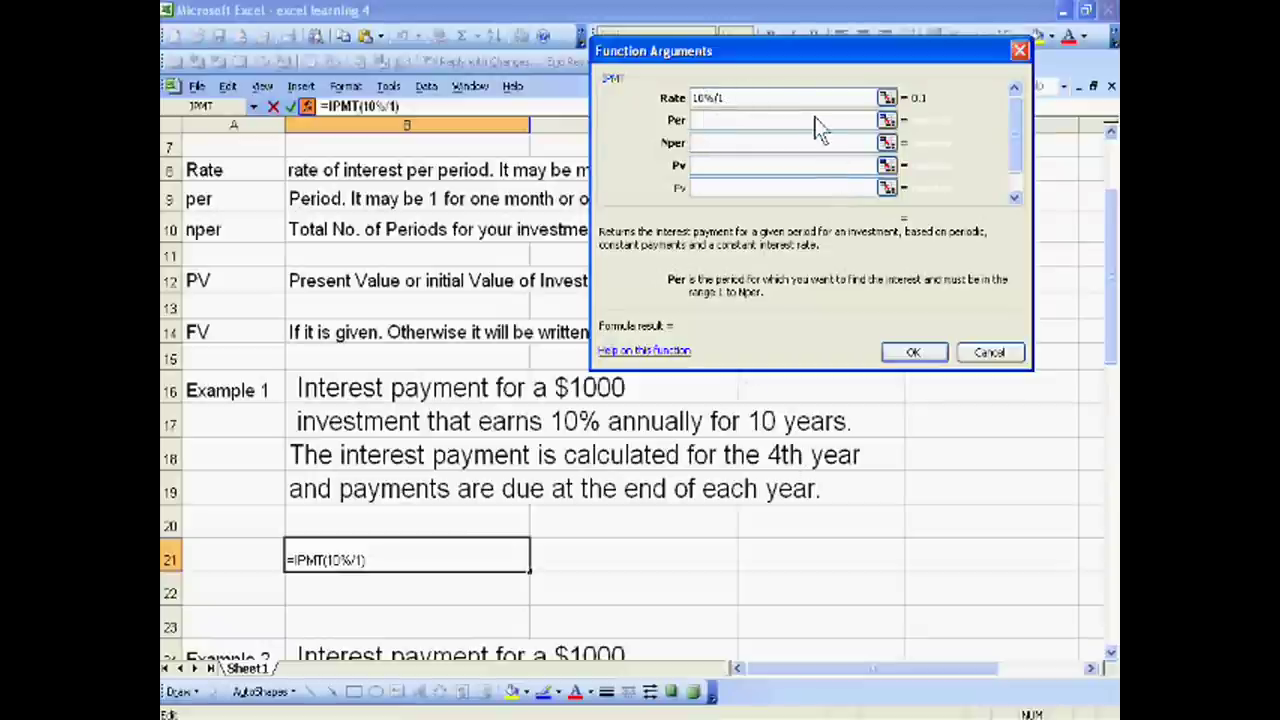
{"action": "type", "text": "4"}
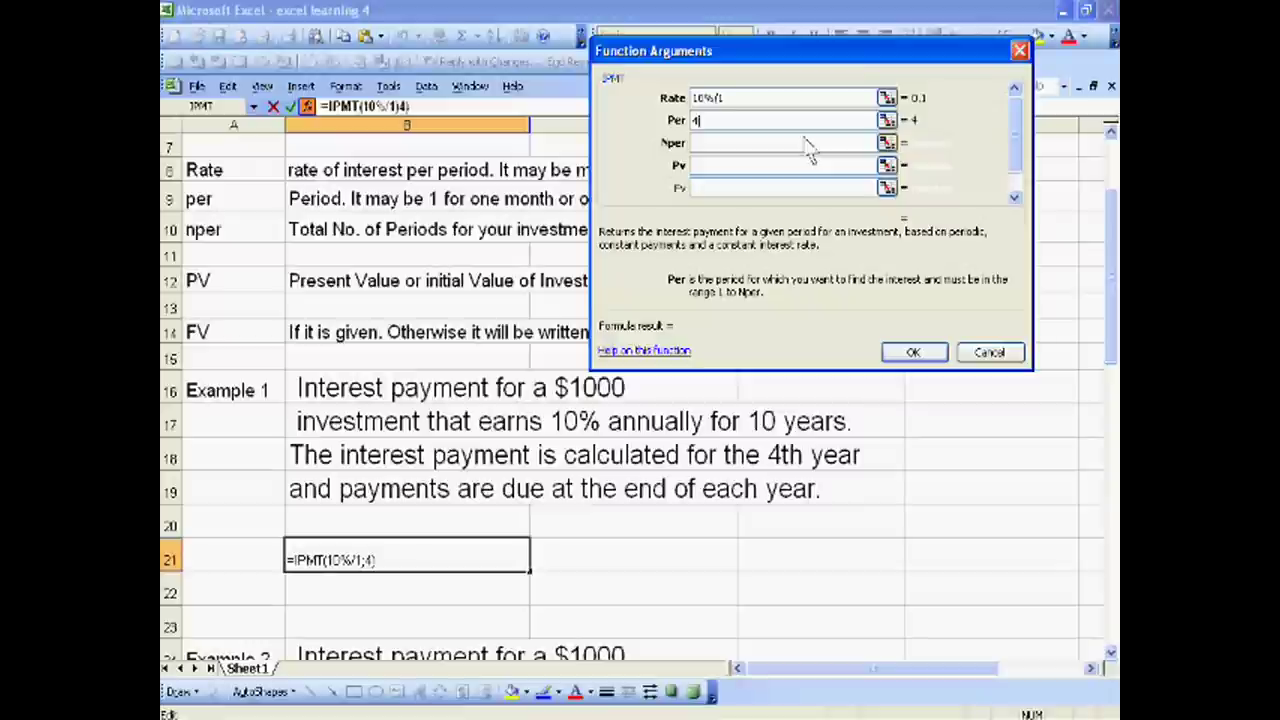
{"action": "key", "text": "Tab"}
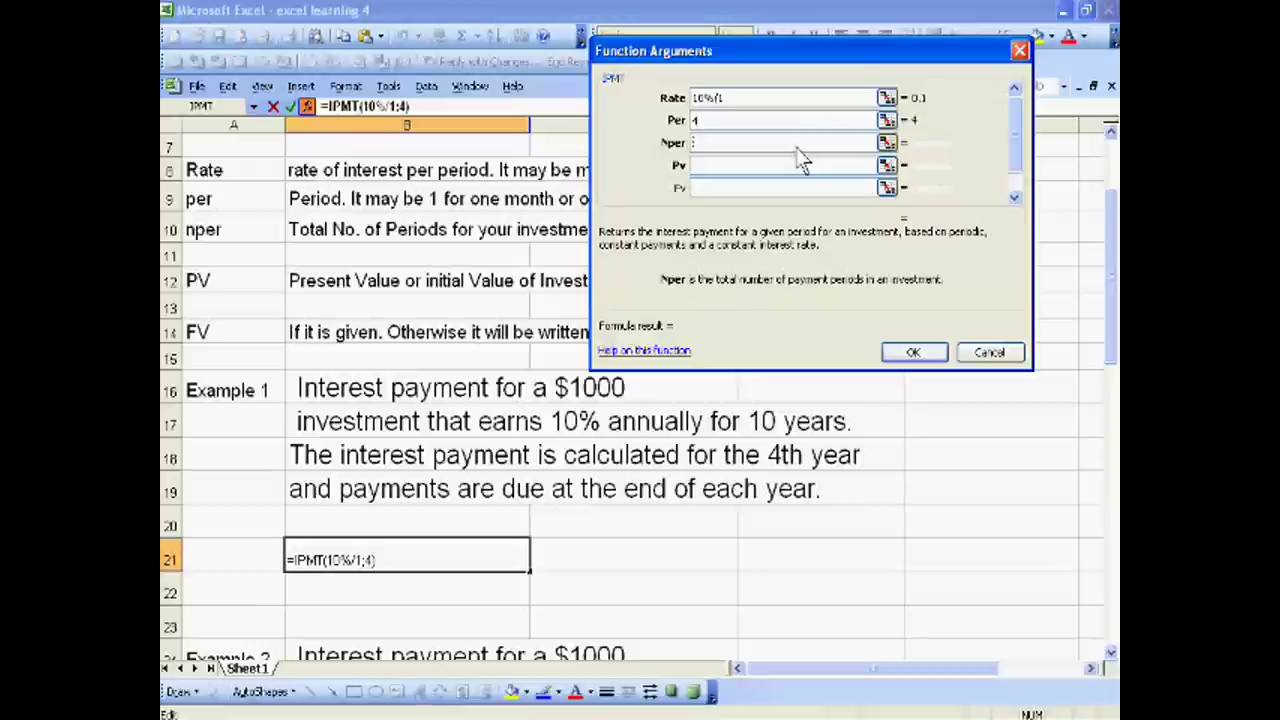
{"action": "type", "text": "10*1"}
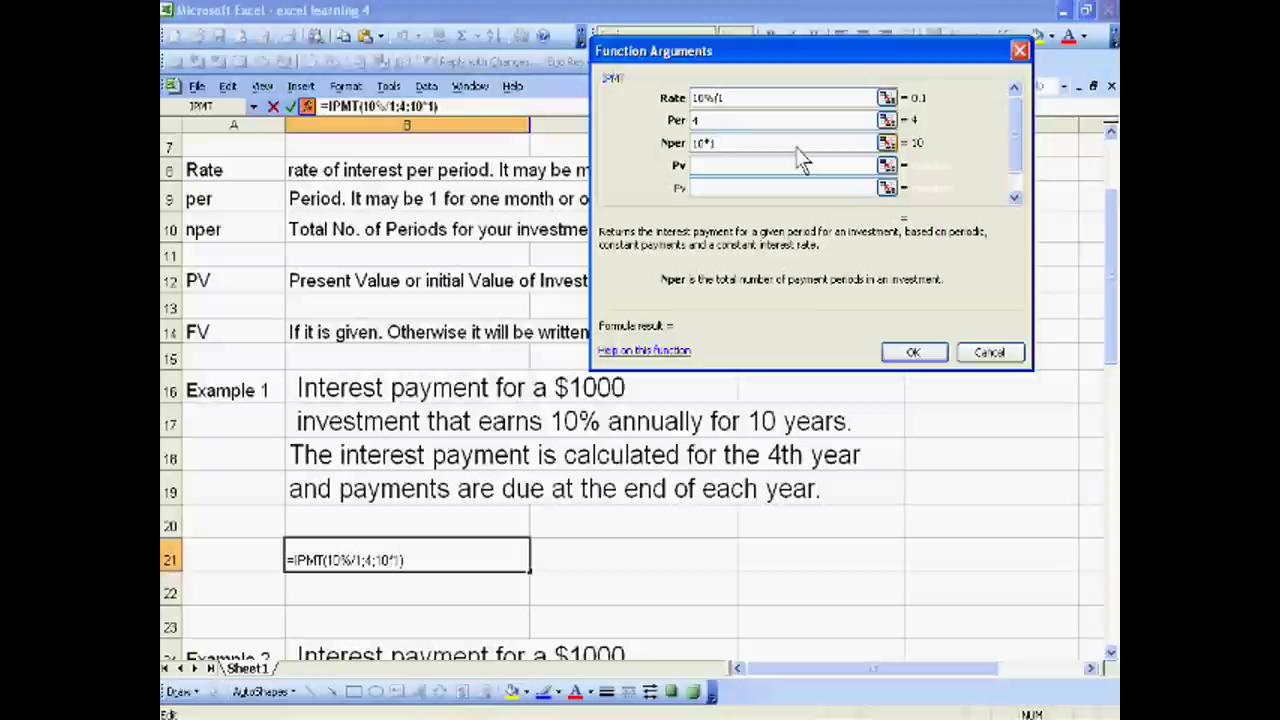
{"action": "key", "text": "BackSpace"}
{"action": "key", "text": "BackSpace"}
{"action": "key", "text": "BackSpace"}
{"action": "type", "text": "0"}
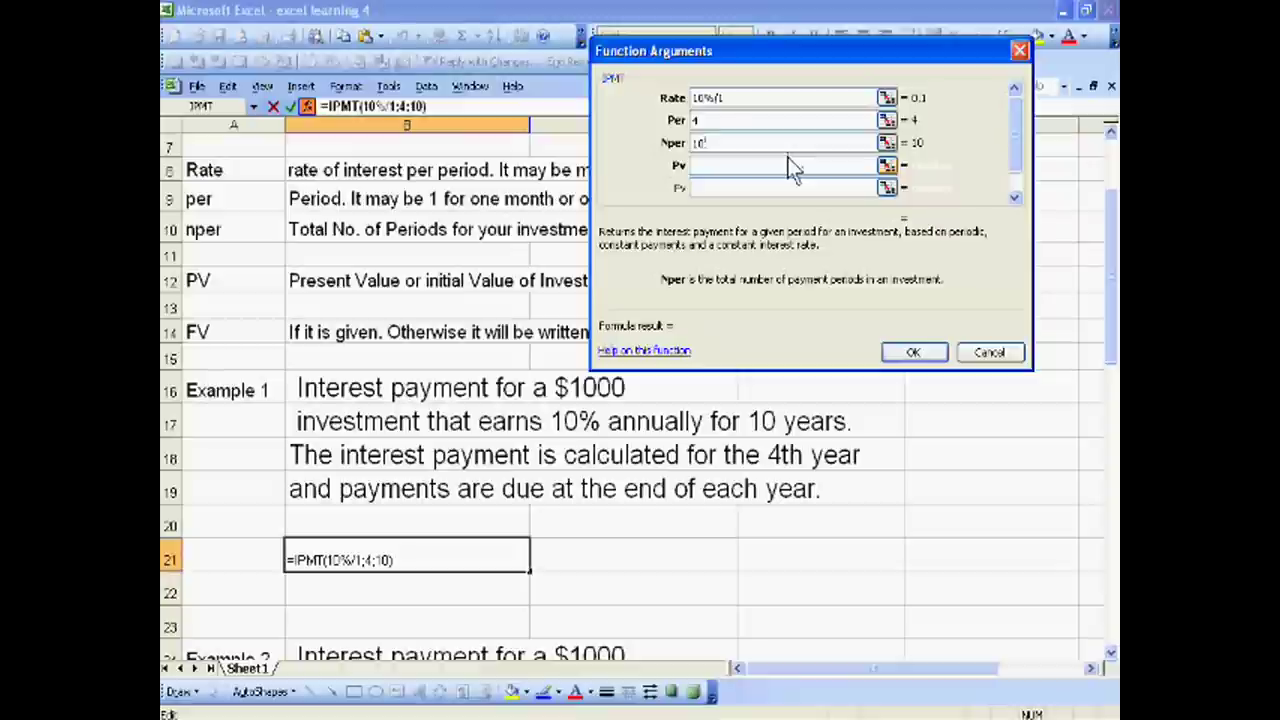
- Enter Pv 1000 and Fv 0, committing =IPMT(10%/1;4;10;1000;0), which returns -79.23
{"action": "left_click", "coordinate": [789, 165]}
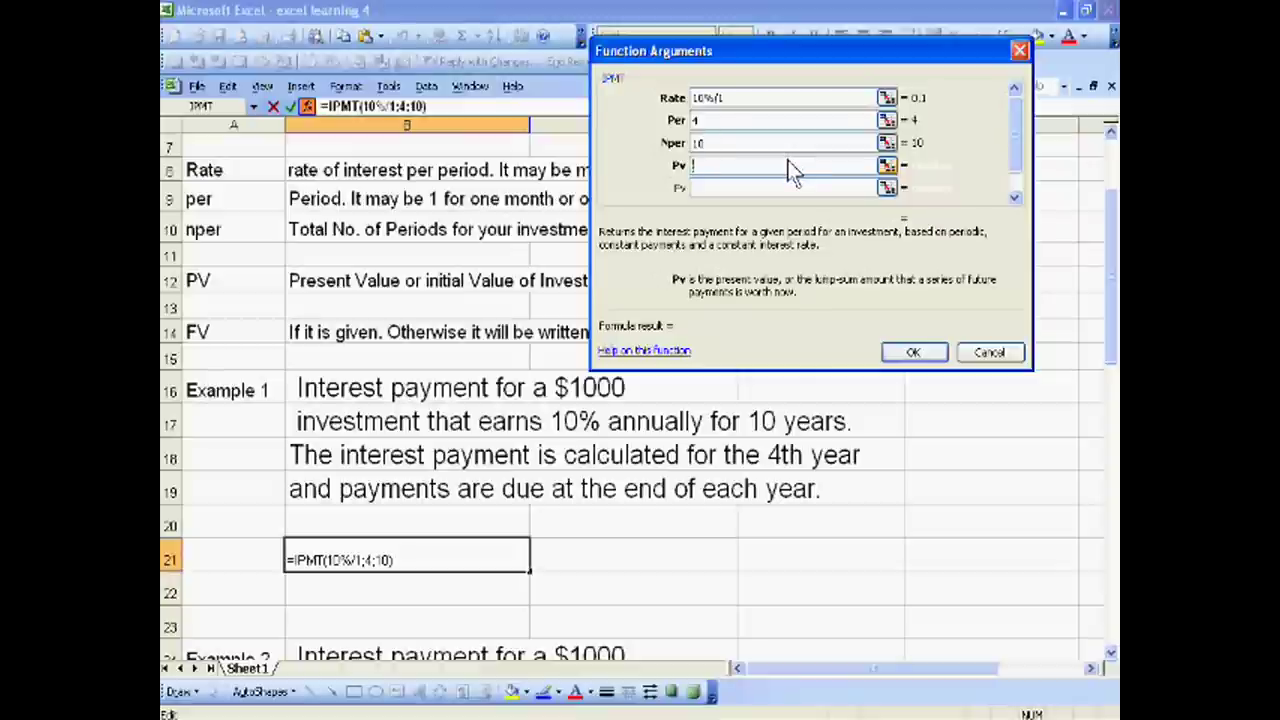
{"action": "type", "text": "1000"}
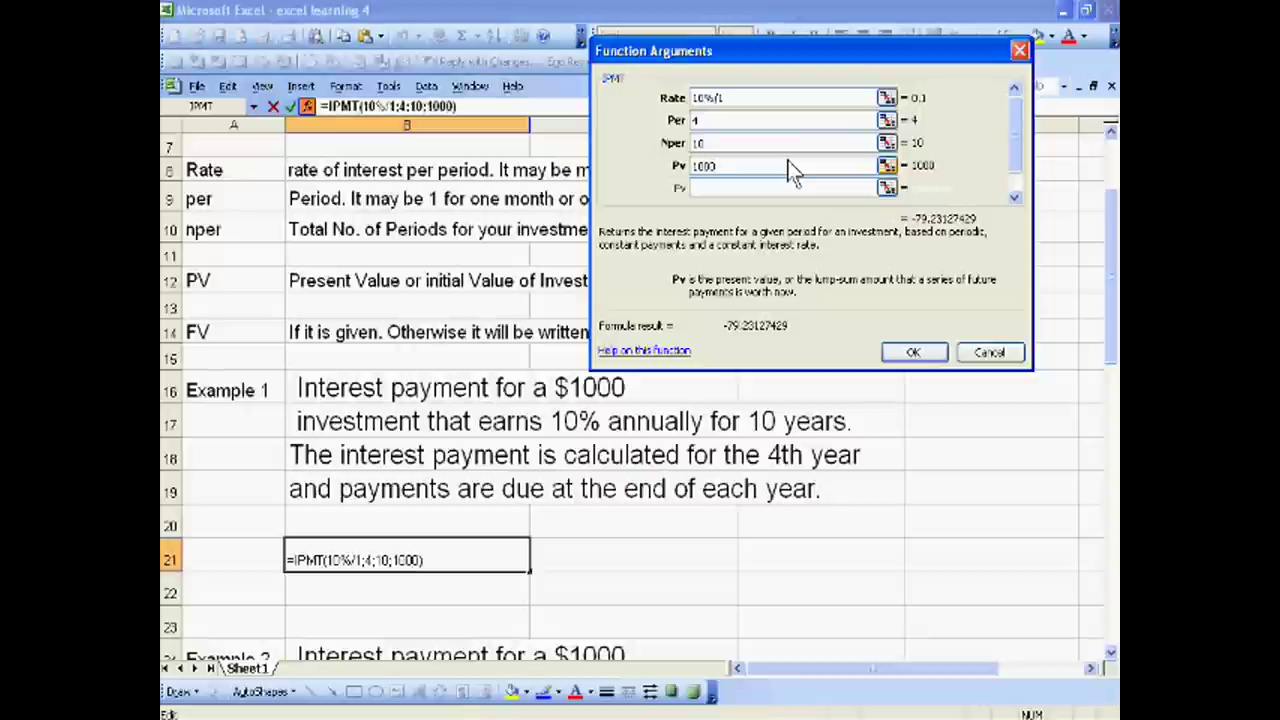
{"action": "left_click", "coordinate": [785, 196]}
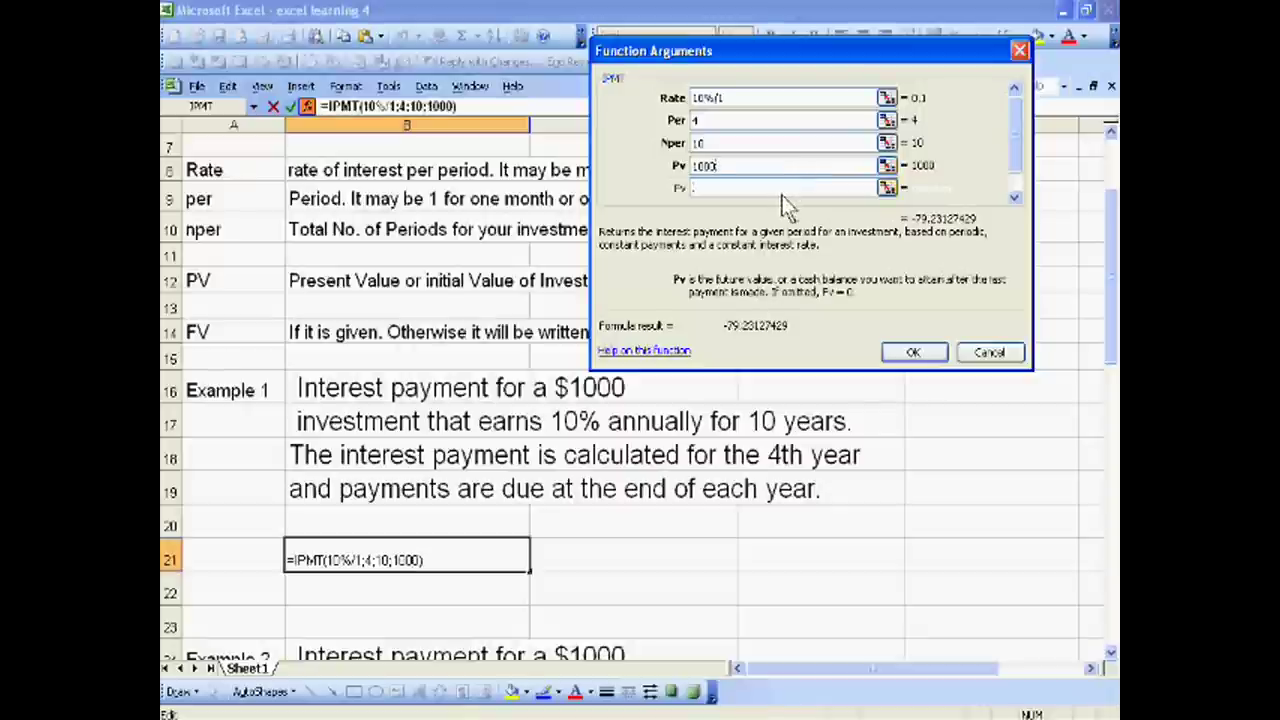
{"action": "type", "text": "0"}
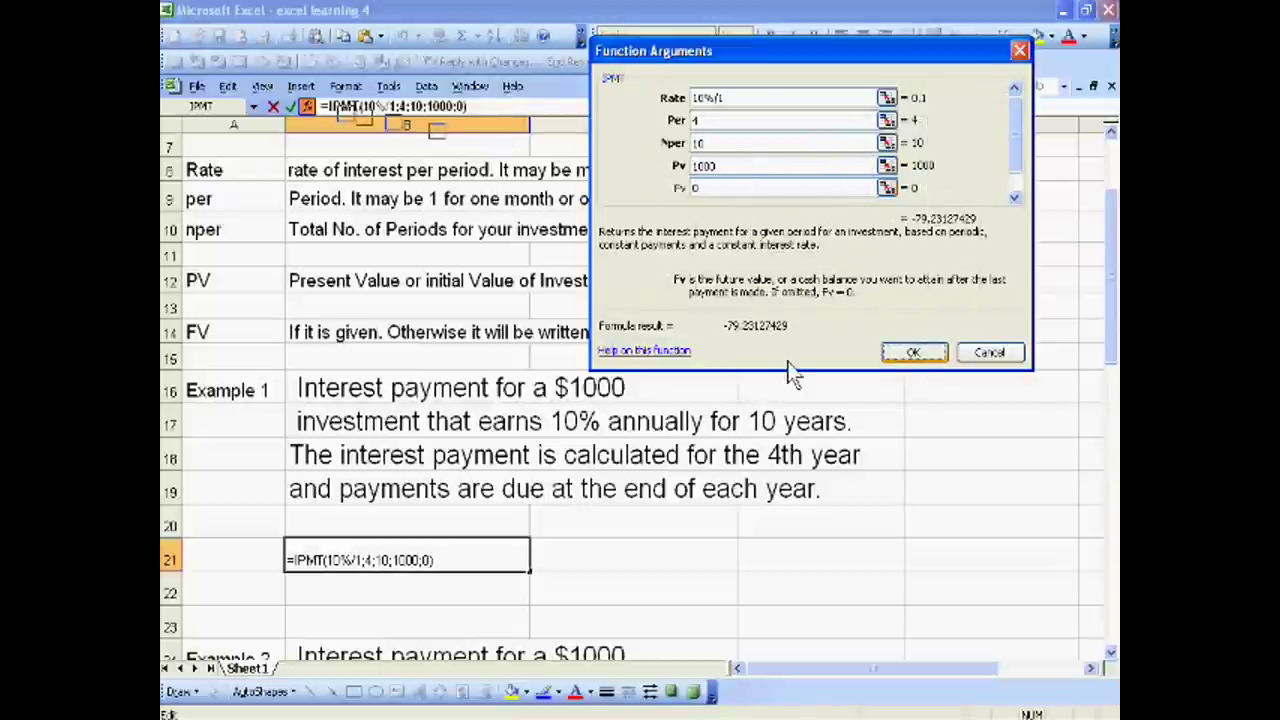
{"action": "key", "text": "Return"}
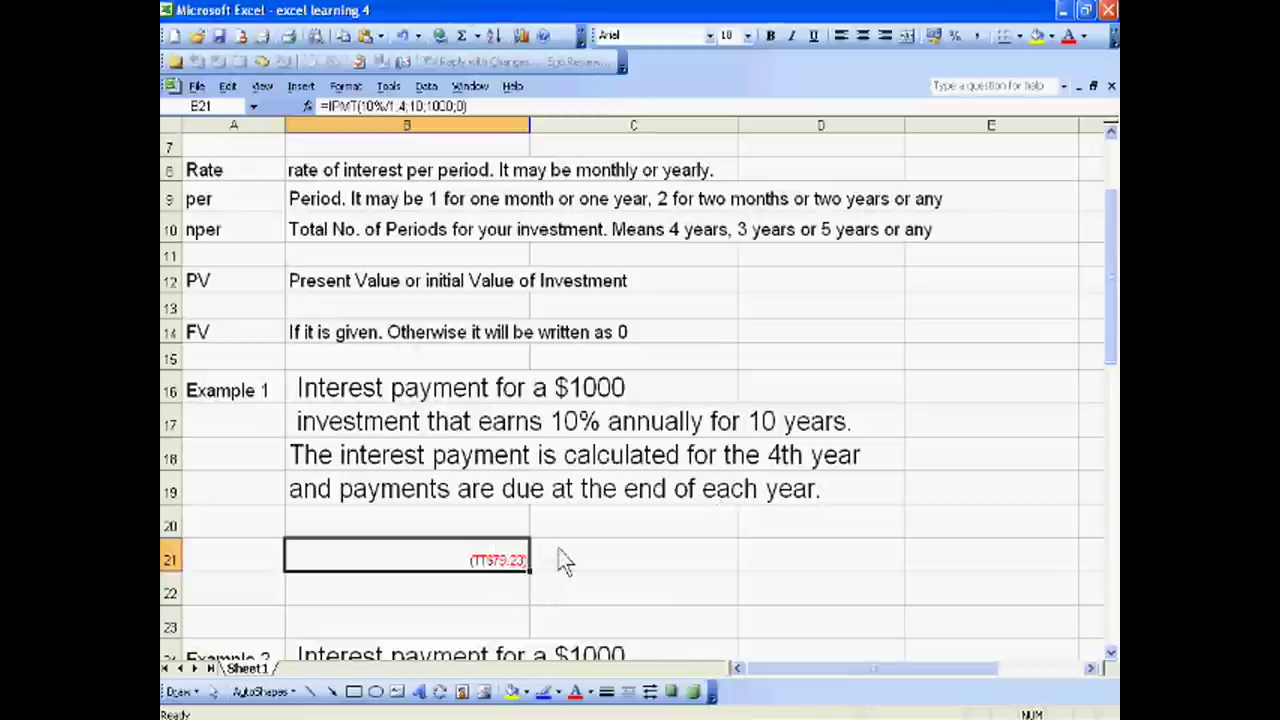
- Scroll down to show Example 2: $1000 at 10% for 10 years, paid monthly
{"action": "scroll", "coordinate": [565, 561], "scroll_direction": "down", "scroll_amount": 4}
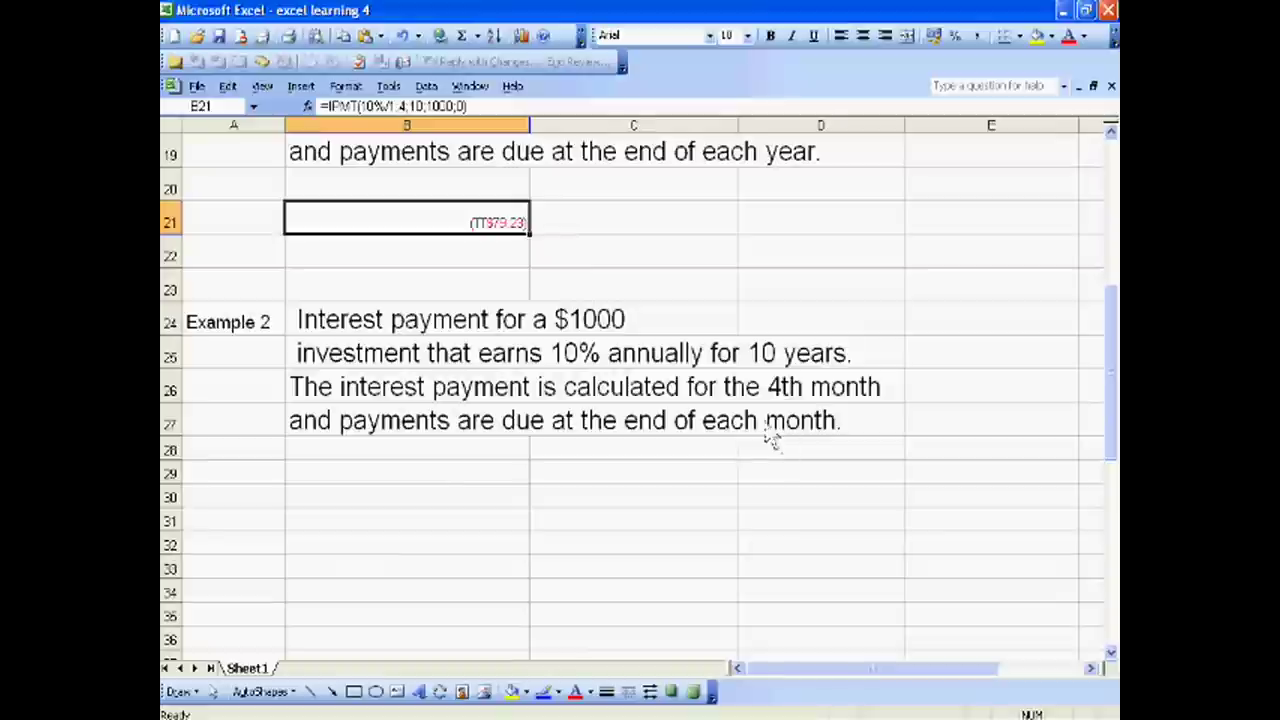
- Put an IPMT function from the Financial category into cell B30
{"action": "left_click", "coordinate": [412, 503]}
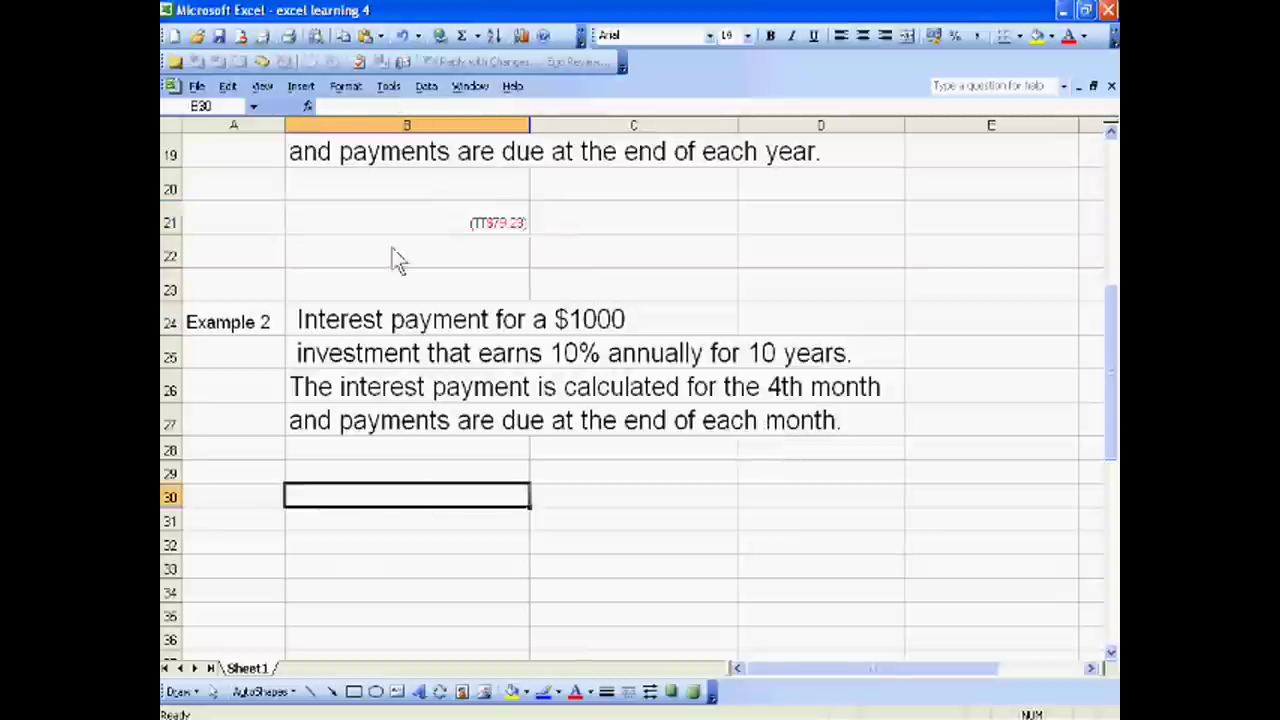
{"action": "left_click", "coordinate": [303, 88]}
{"action": "left_click", "coordinate": [330, 130]}
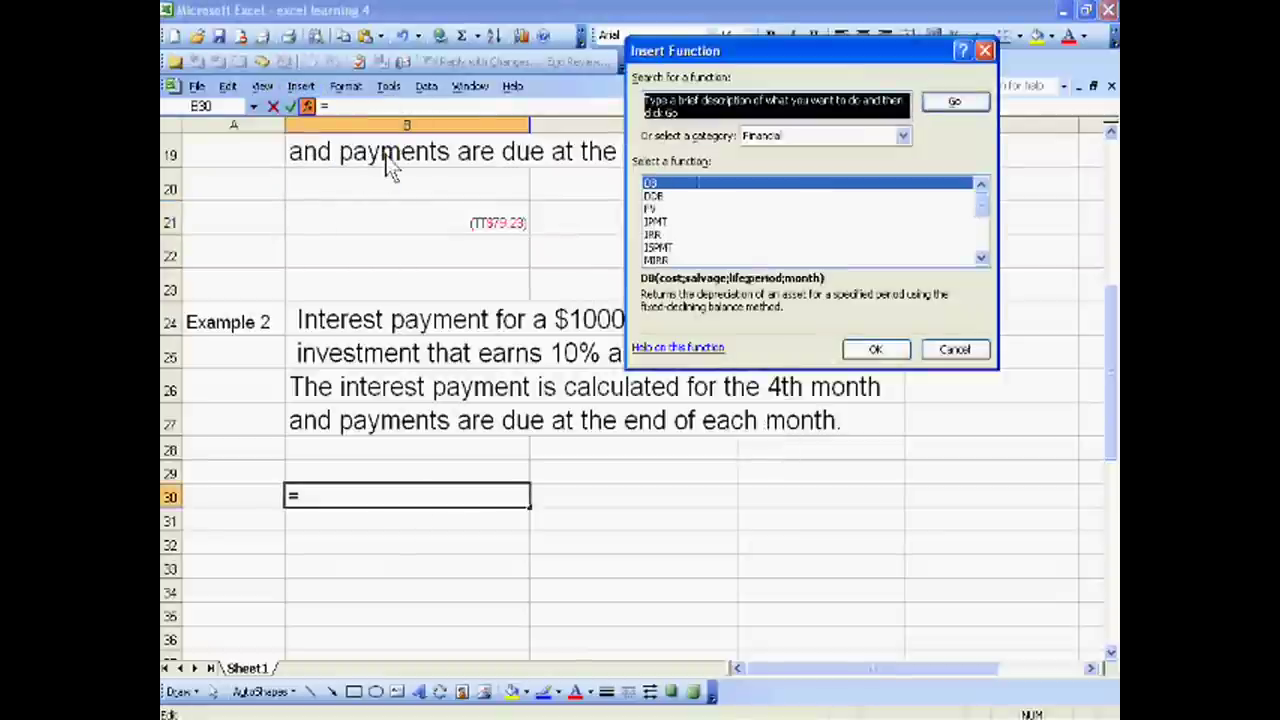
{"action": "left_click", "coordinate": [661, 221]}
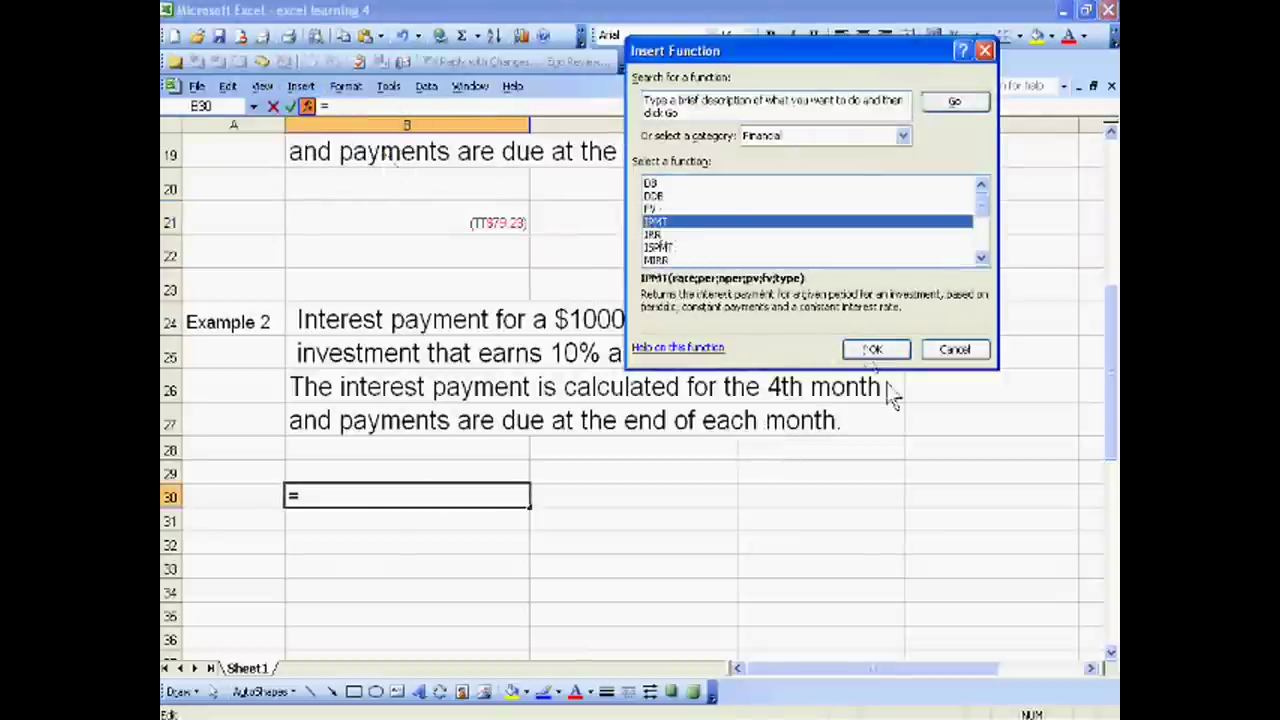
{"action": "left_click", "coordinate": [875, 349]}
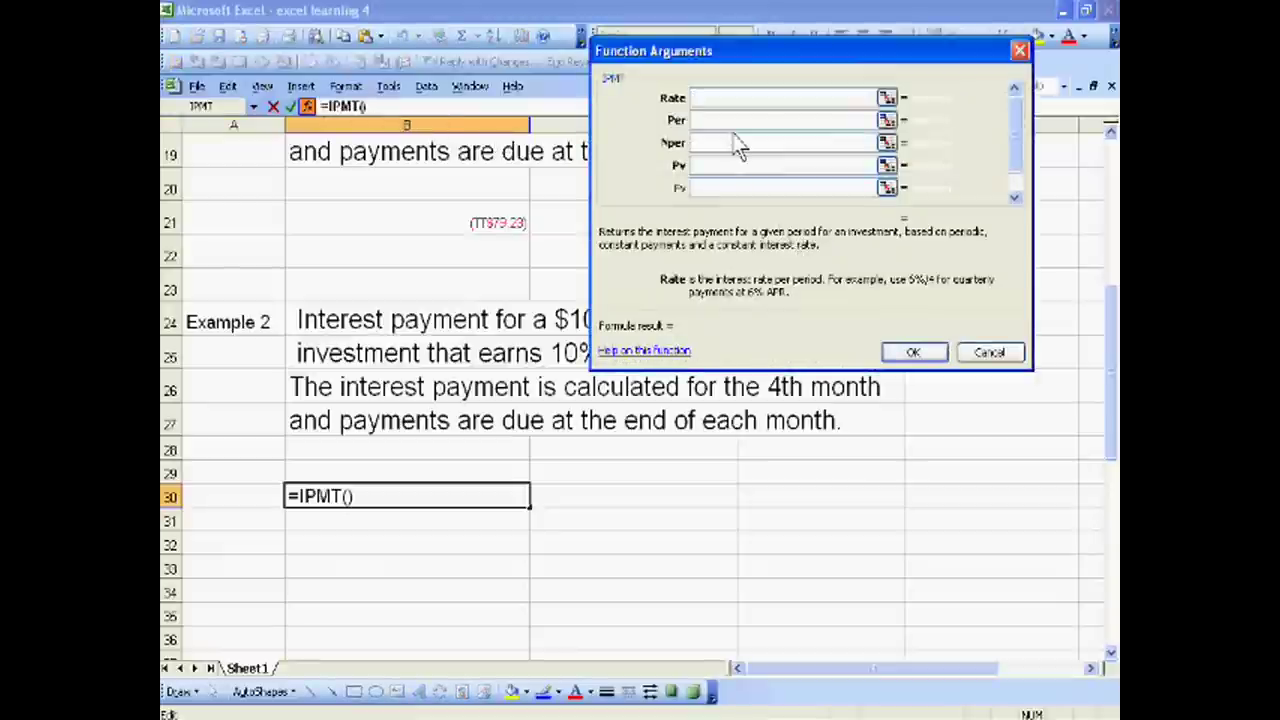
- Fill in IPMT's Rate as 10%/12, Per as 4 and Nper as 10*12
{"action": "type", "text": "10%/"}
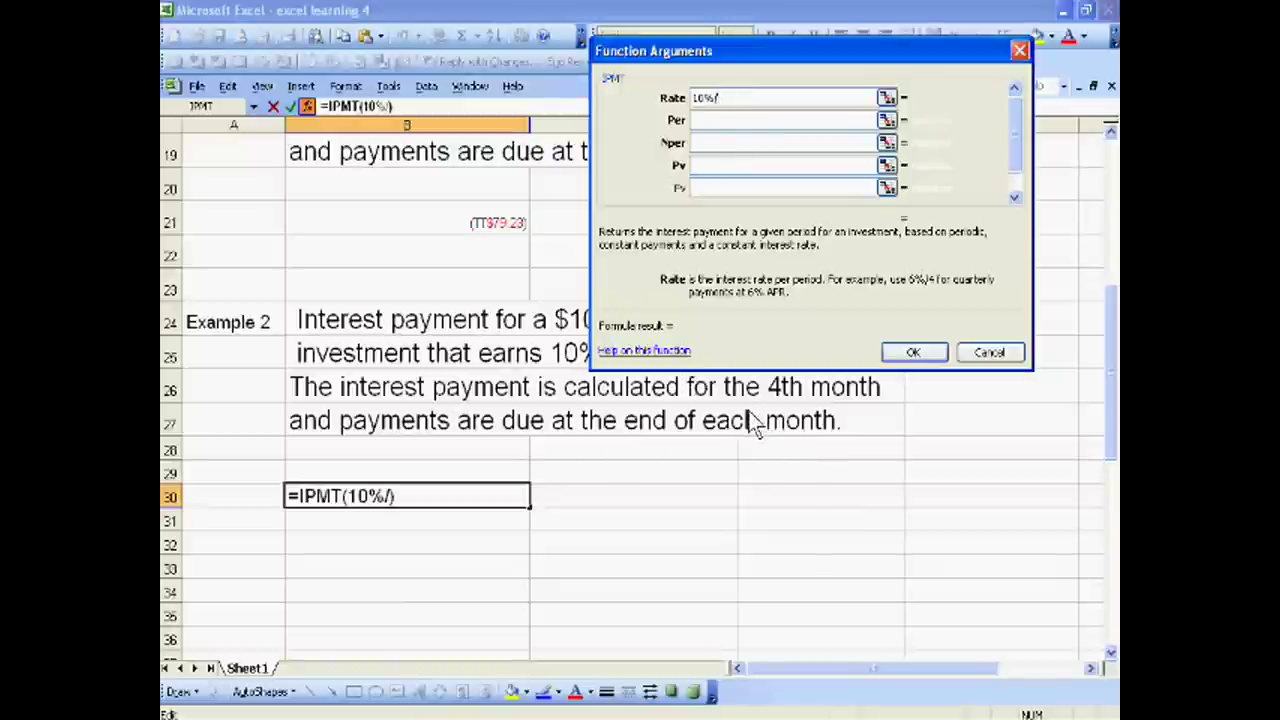
{"action": "type", "text": "12"}
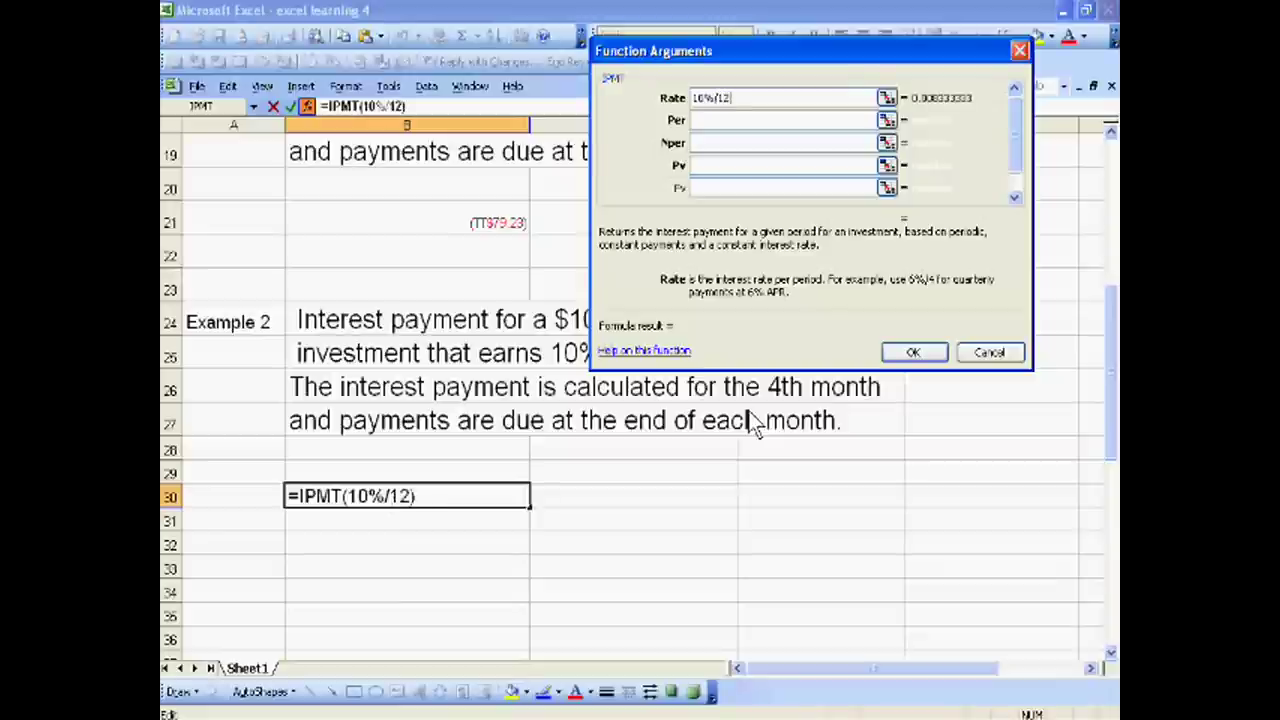
{"action": "left_click", "coordinate": [708, 121]}
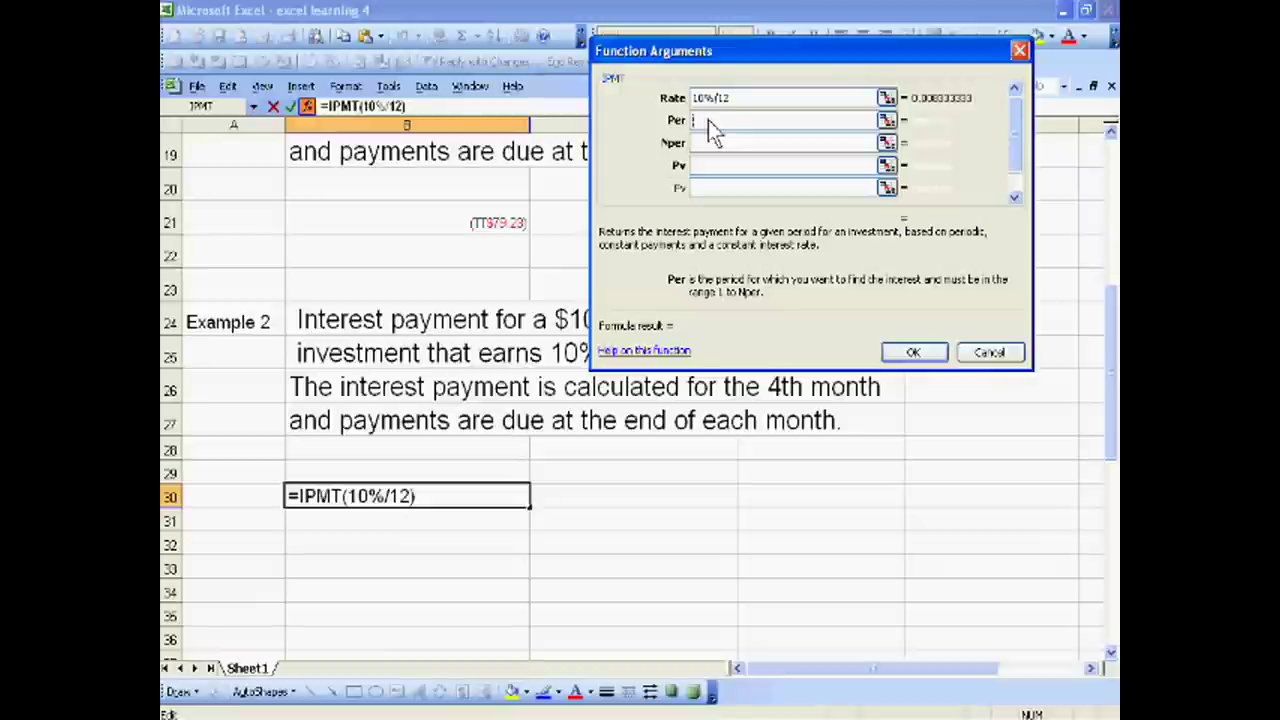
{"action": "type", "text": "4"}
{"action": "left_click", "coordinate": [708, 145]}
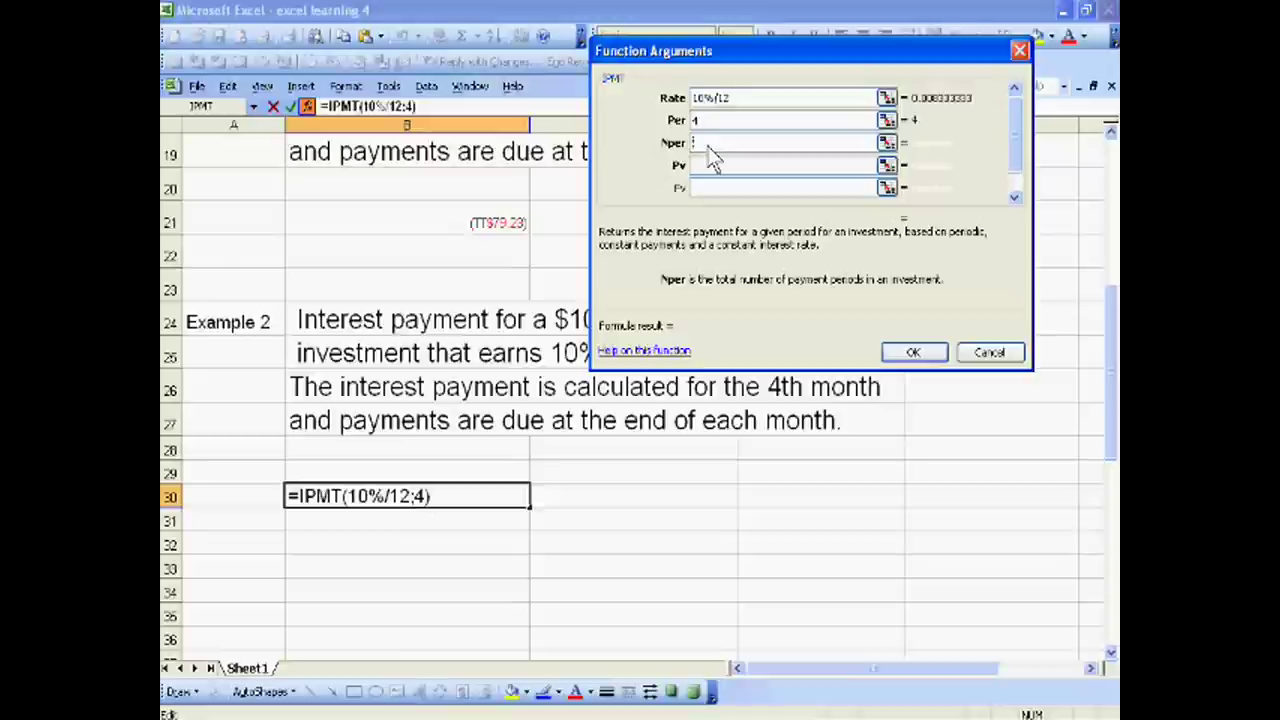
{"action": "type", "text": "10*12"}
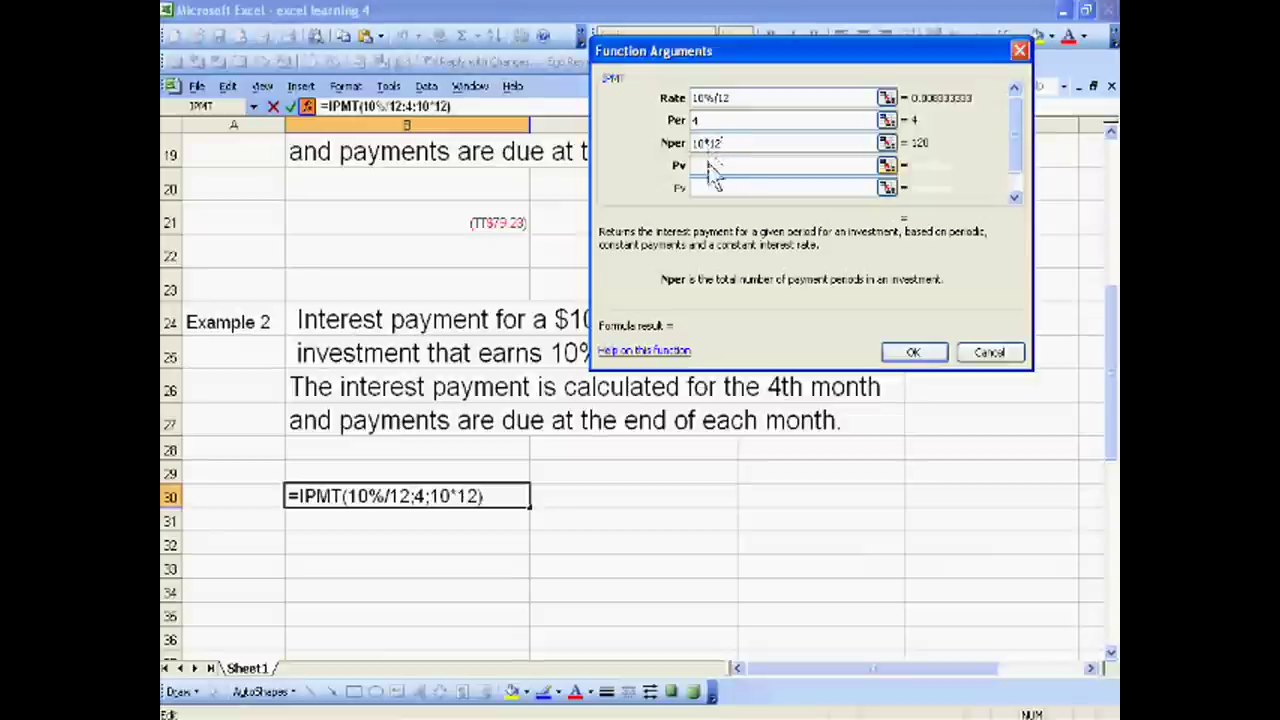
- Enter Pv 1000 and Fv 0 and confirm, giving the 4th-month interest of -8.21
{"action": "key", "text": "Tab"}
{"action": "type", "text": "1000"}
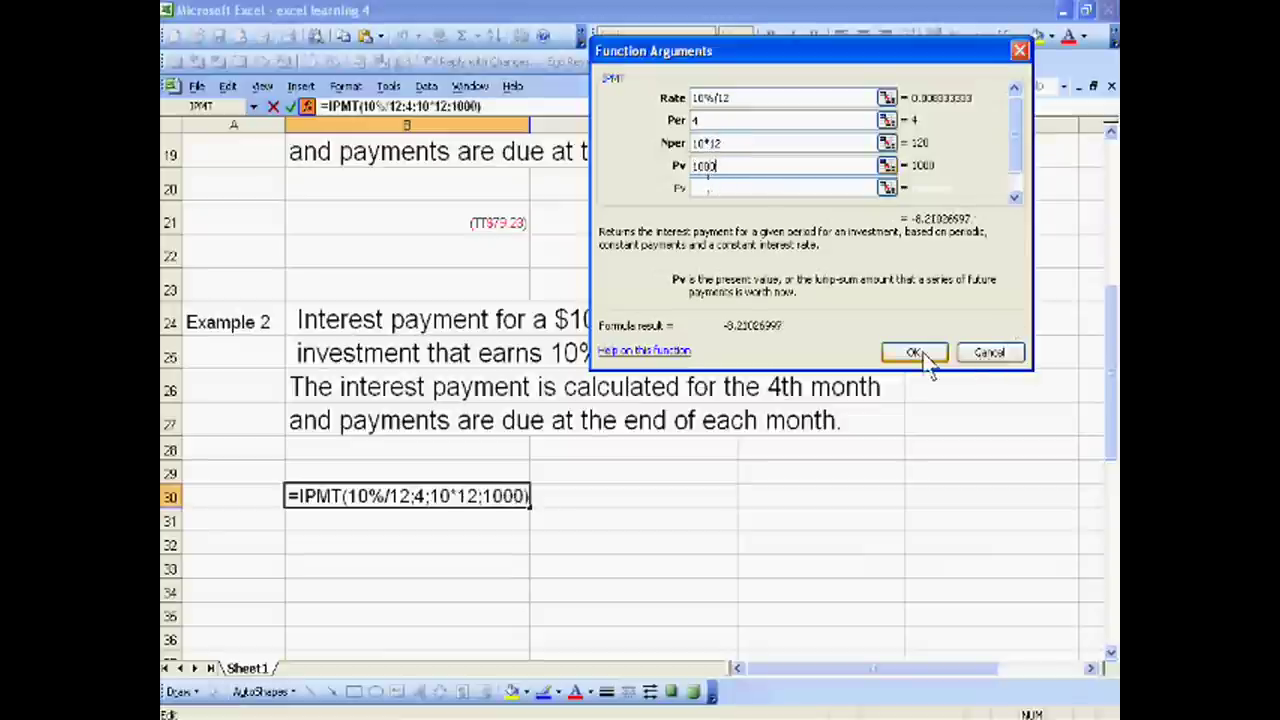
{"action": "left_click", "coordinate": [752, 195]}
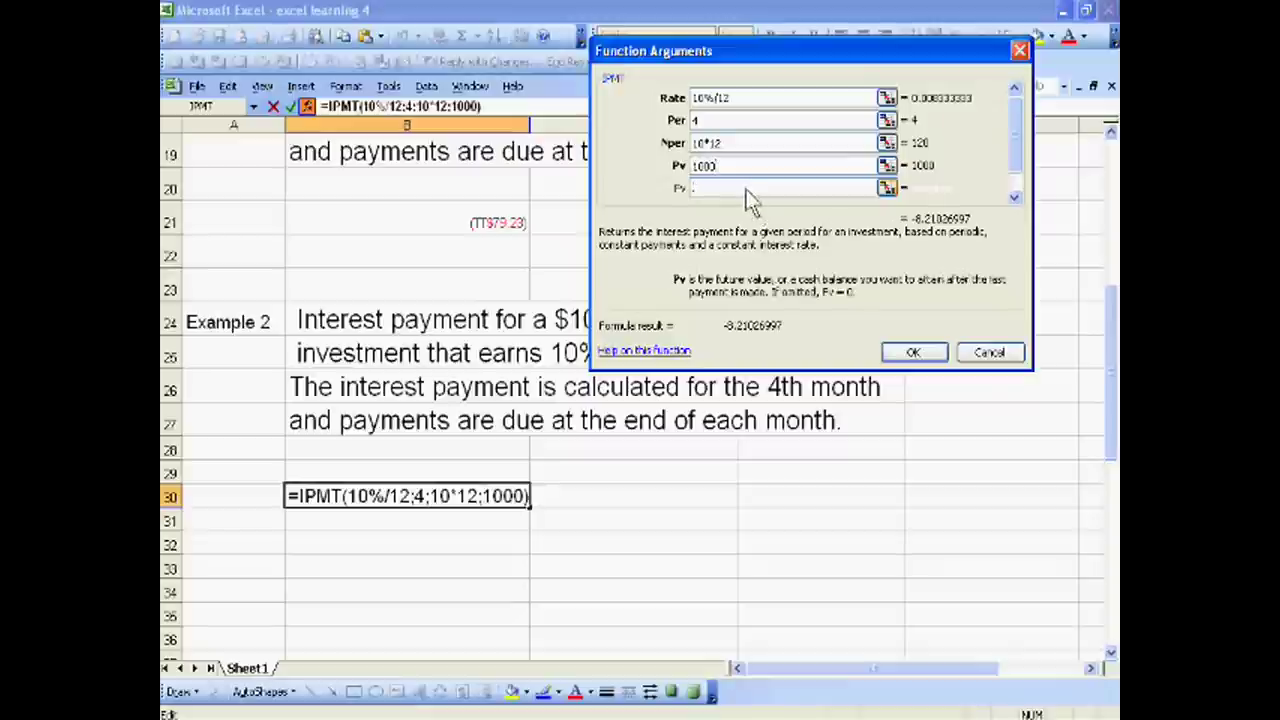
{"action": "type", "text": "0"}
{"action": "left_click", "coordinate": [912, 352]}
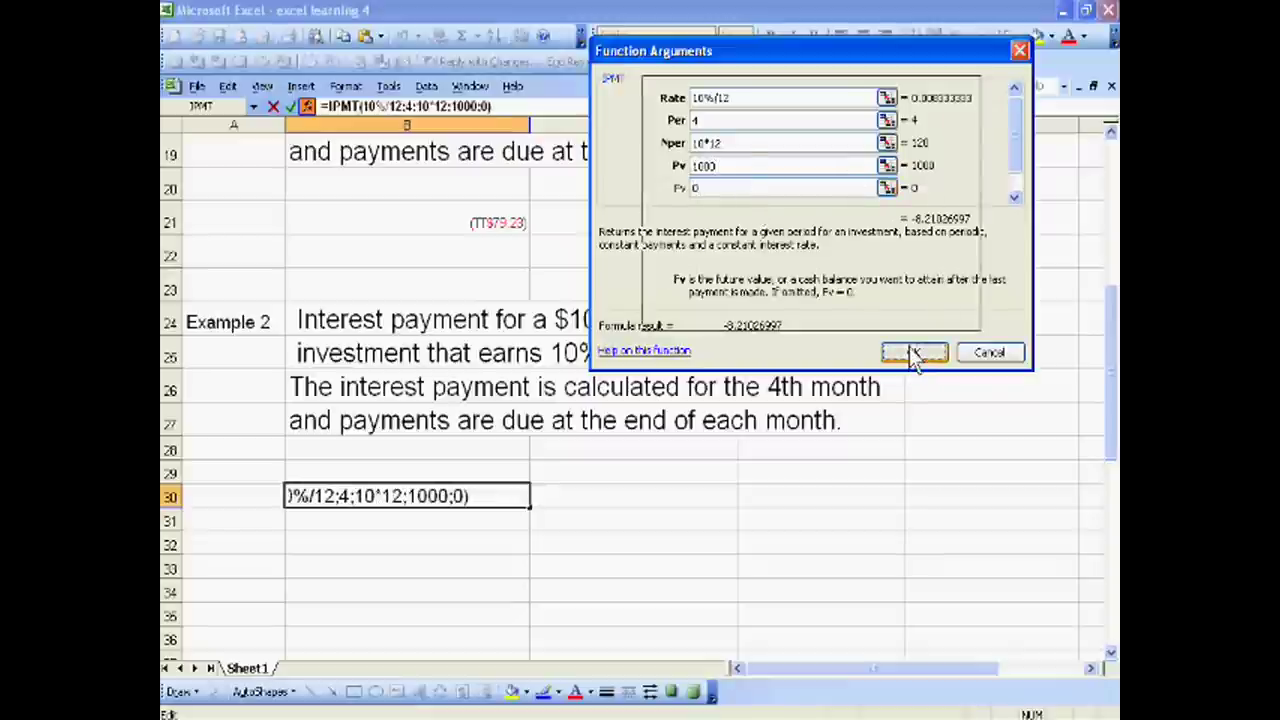